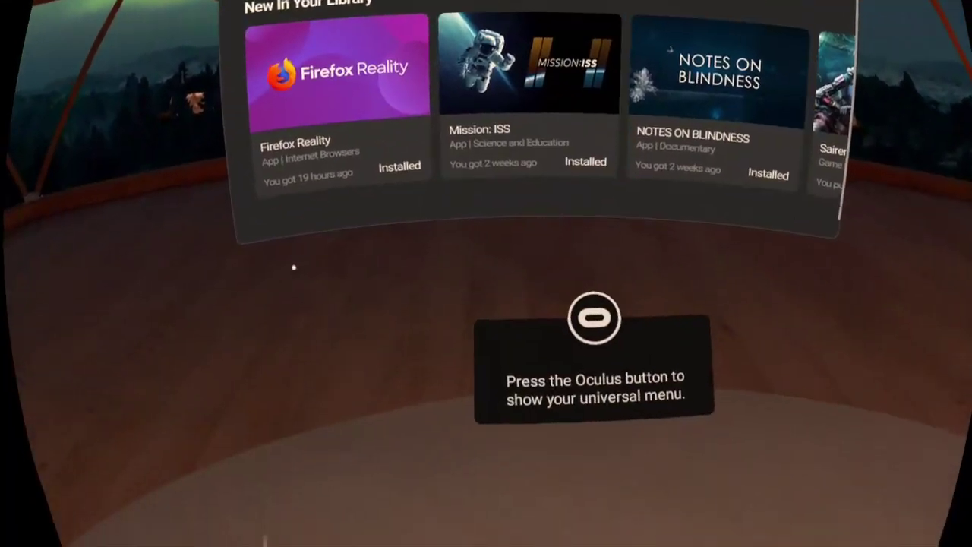
Step: Press the Oculus button on the right controller to bring up the universal menu
key("super")
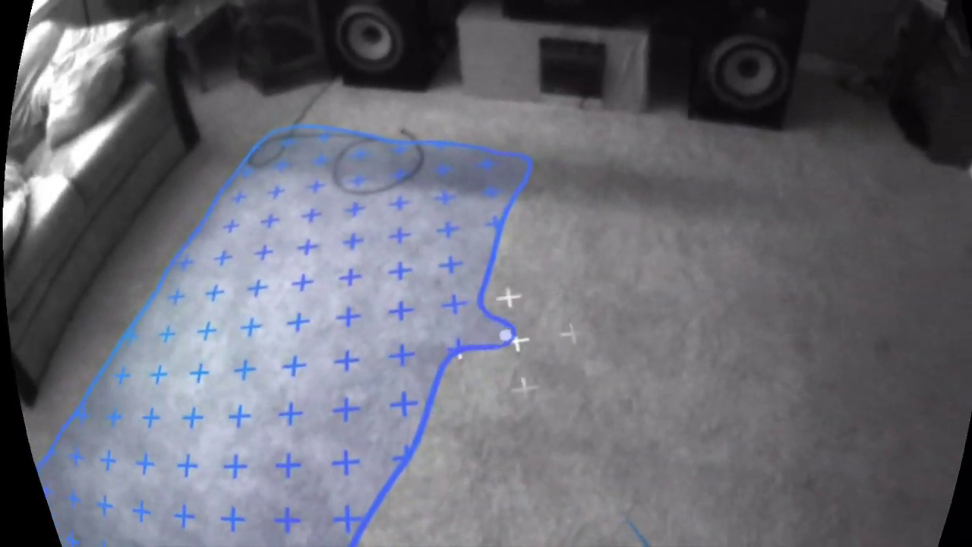
Step: Paint the boundary outline across the open carpet, then accept it to preview the walls
left_click_drag(571, 344, 613, 340)
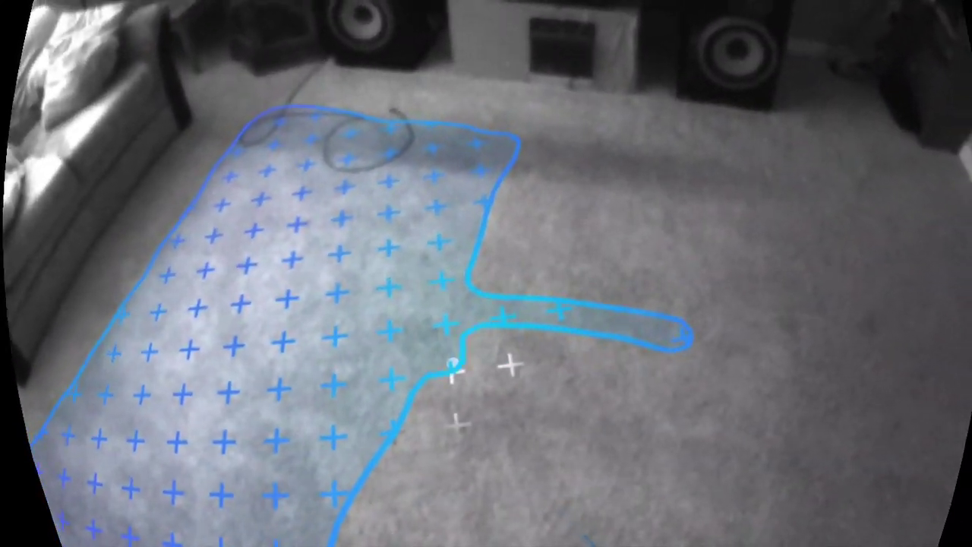
left_click_drag(582, 170, 568, 295)
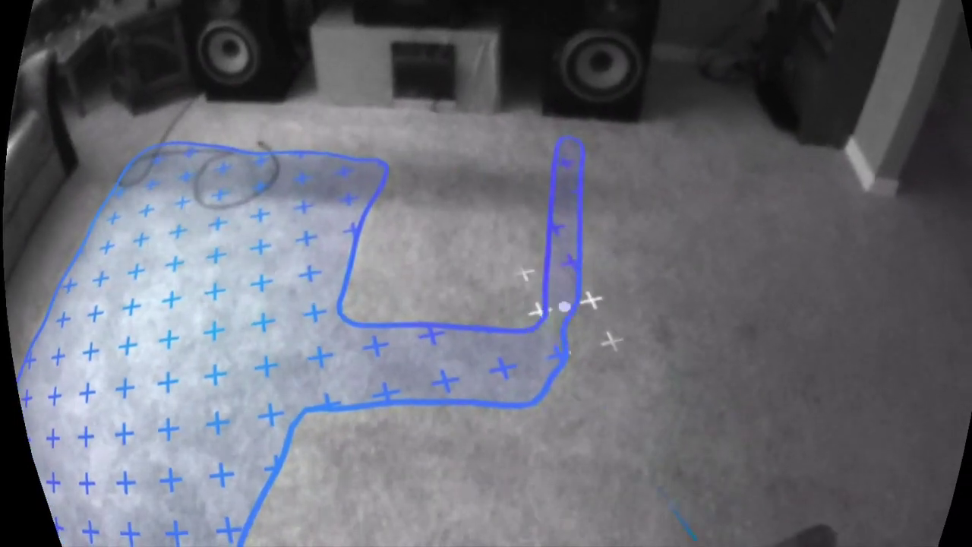
mouse_move(545, 250)
left_mouse_down()
mouse_move(543, 163)
mouse_move(631, 183)
left_mouse_up()
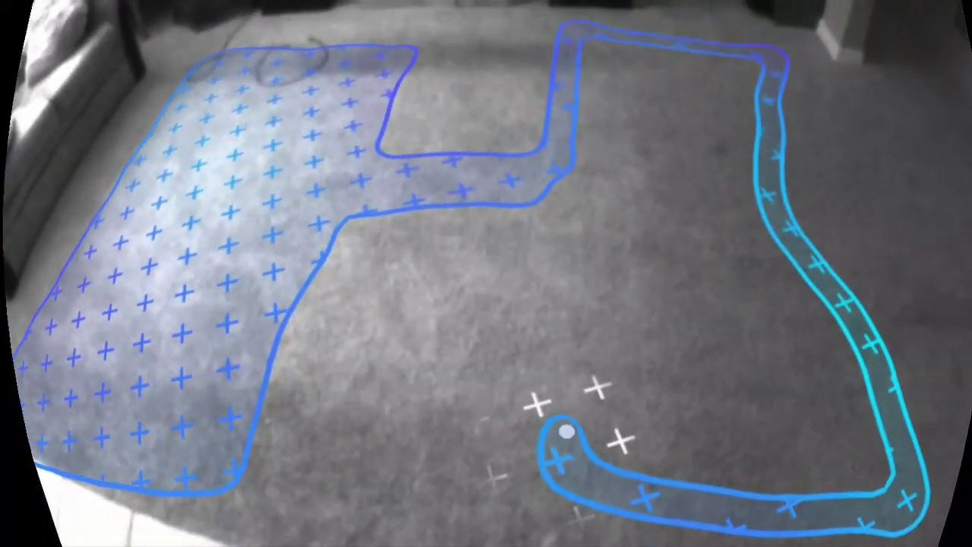
left_click_drag(566, 431, 562, 325)
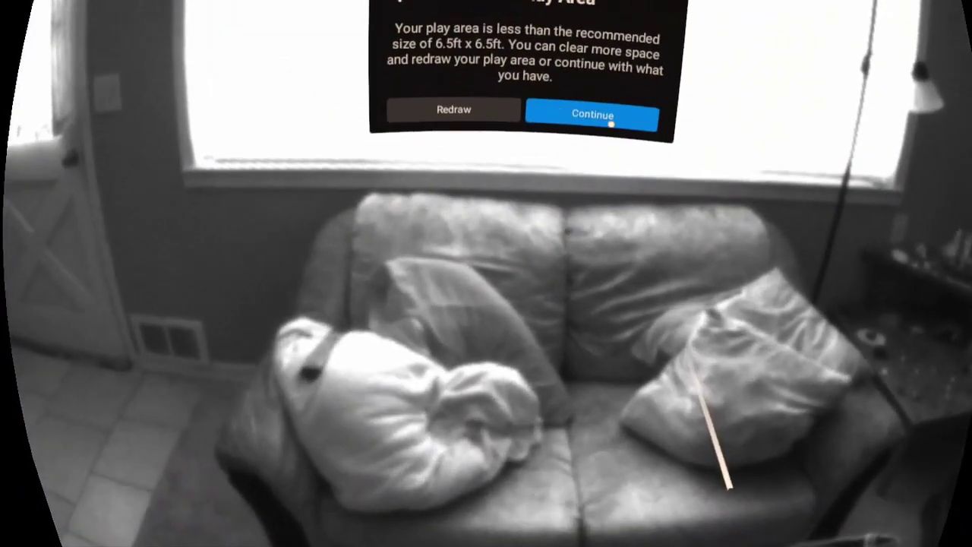
left_click(611, 122)
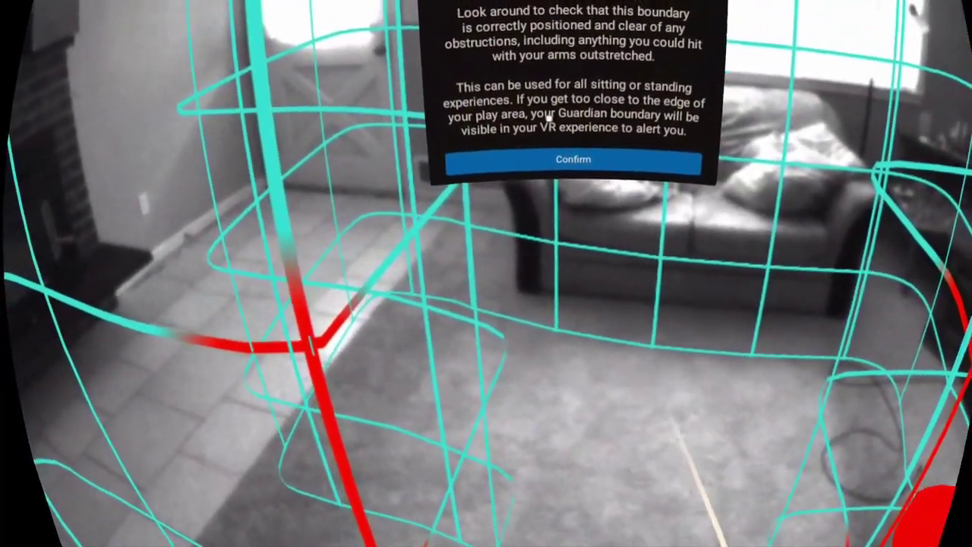
Step: Acknowledge the boundary explanation and choose to redo the Guardian boundary
left_click(560, 161)
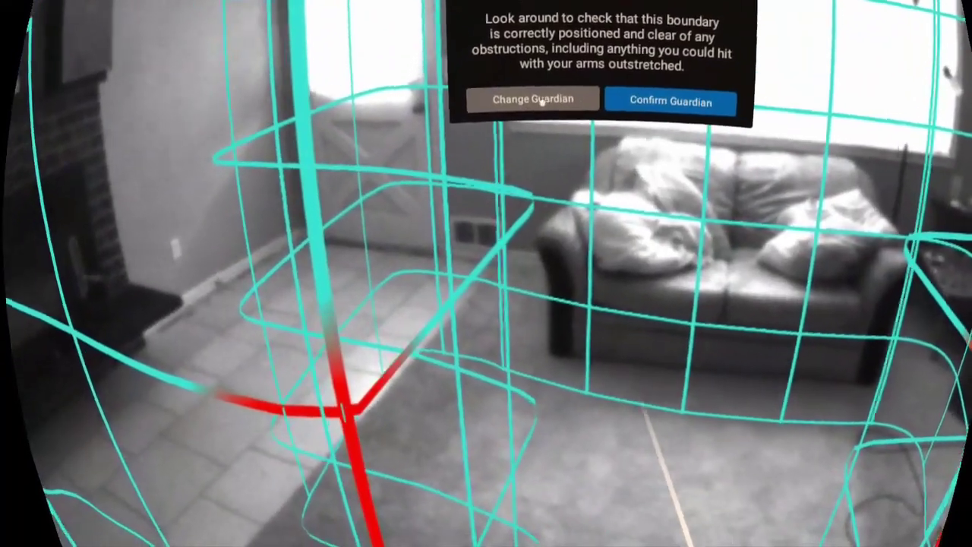
left_click(561, 87)
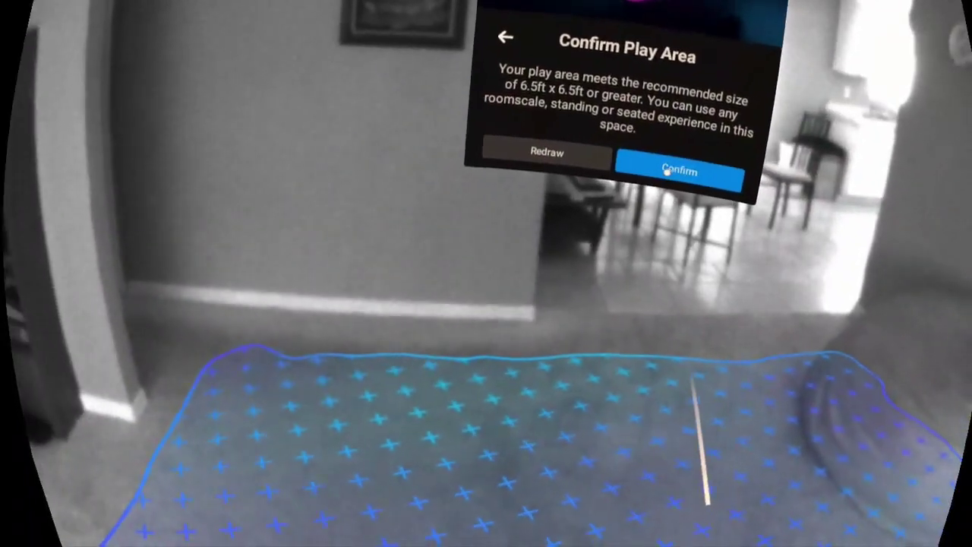
Step: Confirm the redrawn play area, which meets the 6.5ft x 6.5ft recommended size
left_click(703, 164)
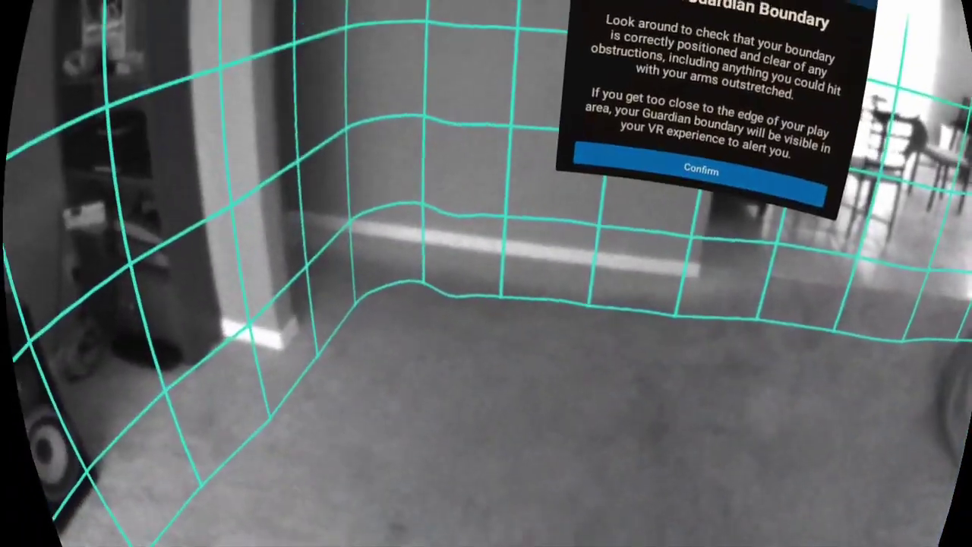